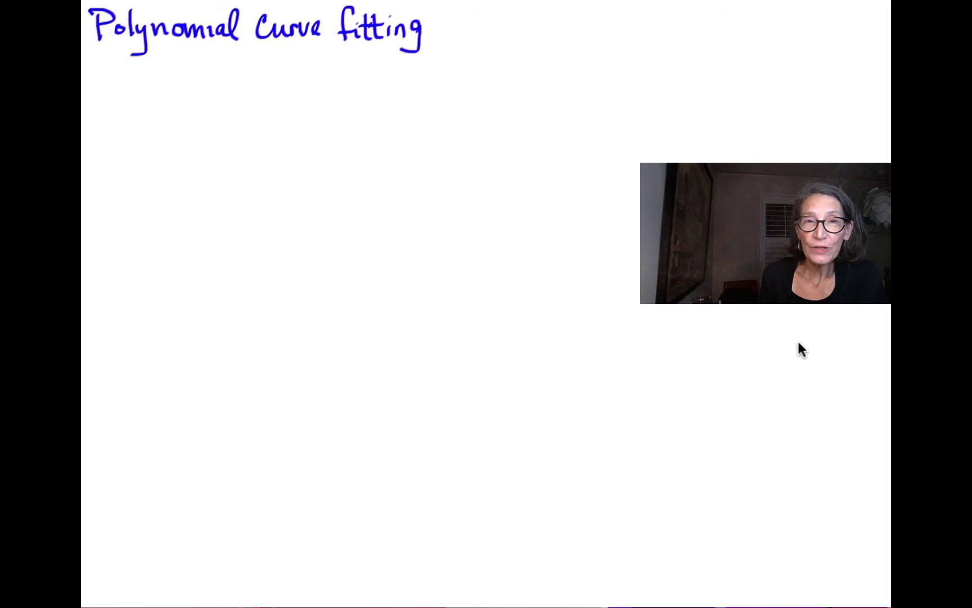
Add the section reference (§1.3) after the handwritten title and paste the problem statement with the four points below it
{"action": "mouse_move", "coordinate": [456, 8]}
{"action": "left_mouse_down"}
{"action": "mouse_move", "coordinate": [470, 45]}
{"action": "mouse_move", "coordinate": [483, 33]}
{"action": "mouse_move", "coordinate": [516, 33]}
{"action": "mouse_move", "coordinate": [514, 43]}
{"action": "mouse_move", "coordinate": [540, 49]}
{"action": "left_mouse_up"}
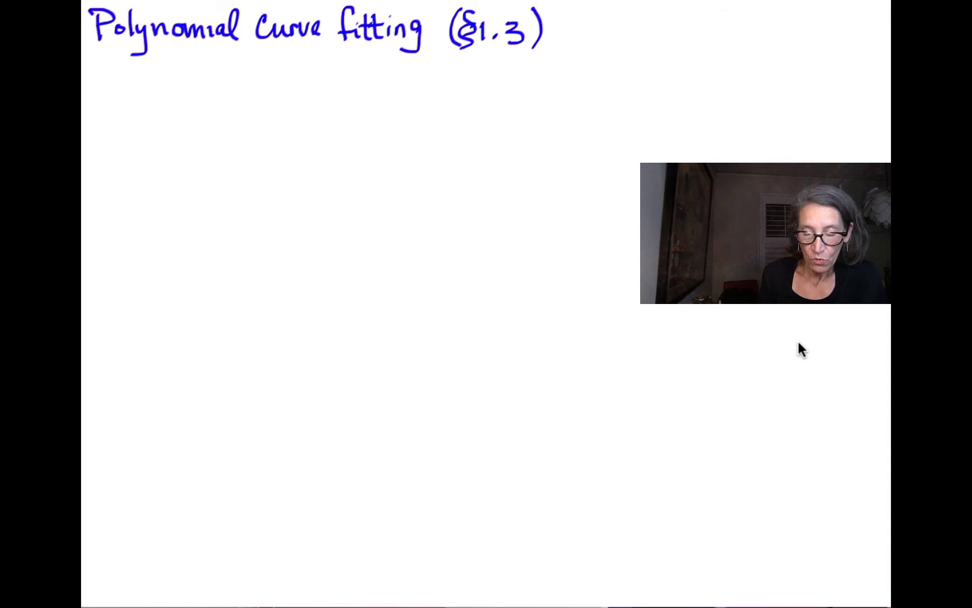
{"action": "key", "text": "super+v"}
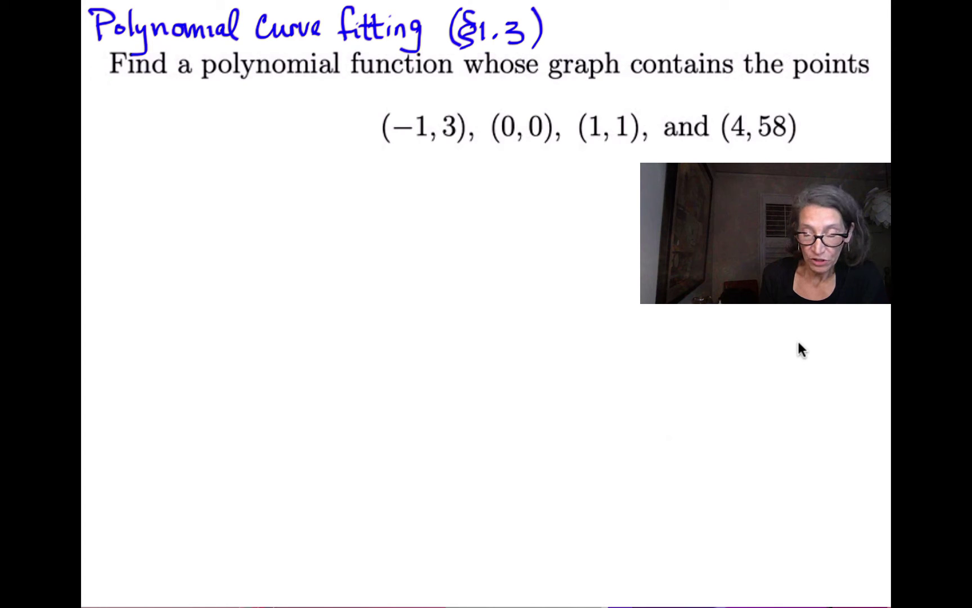
Handwrite the cubic p(x) = a₀ + a₁x + a₂x² + a₃x³ below the points, with the coefficients in red
{"action": "left_click_drag", "start_coordinate": [159, 170], "coordinate": [167, 195]}
{"action": "mouse_move", "coordinate": [186, 167]}
{"action": "left_mouse_down"}
{"action": "mouse_move", "coordinate": [182, 183]}
{"action": "mouse_move", "coordinate": [201, 182]}
{"action": "left_mouse_up"}
{"action": "left_click_drag", "start_coordinate": [203, 167], "coordinate": [188, 184]}
{"action": "left_click_drag", "start_coordinate": [208, 159], "coordinate": [209, 183]}
{"action": "left_click_drag", "start_coordinate": [232, 169], "coordinate": [246, 167]}
{"action": "left_click_drag", "start_coordinate": [232, 177], "coordinate": [246, 176]}
{"action": "mouse_move", "coordinate": [267, 165]}
{"action": "left_mouse_down"}
{"action": "mouse_move", "coordinate": [264, 175]}
{"action": "mouse_move", "coordinate": [280, 181]}
{"action": "left_mouse_up"}
{"action": "left_click_drag", "start_coordinate": [293, 173], "coordinate": [304, 172]}
{"action": "left_click_drag", "start_coordinate": [322, 166], "coordinate": [327, 184]}
{"action": "mouse_move", "coordinate": [333, 165]}
{"action": "left_mouse_down"}
{"action": "mouse_move", "coordinate": [394, 183]}
{"action": "mouse_move", "coordinate": [422, 166]}
{"action": "mouse_move", "coordinate": [443, 171]}
{"action": "left_mouse_up"}
{"action": "left_click_drag", "start_coordinate": [436, 163], "coordinate": [436, 180]}
{"action": "left_click_drag", "start_coordinate": [458, 167], "coordinate": [466, 187]}
{"action": "left_click_drag", "start_coordinate": [470, 166], "coordinate": [486, 180]}
{"action": "mouse_move", "coordinate": [485, 165]}
{"action": "left_mouse_down"}
{"action": "mouse_move", "coordinate": [471, 181]}
{"action": "mouse_move", "coordinate": [495, 164]}
{"action": "left_mouse_up"}
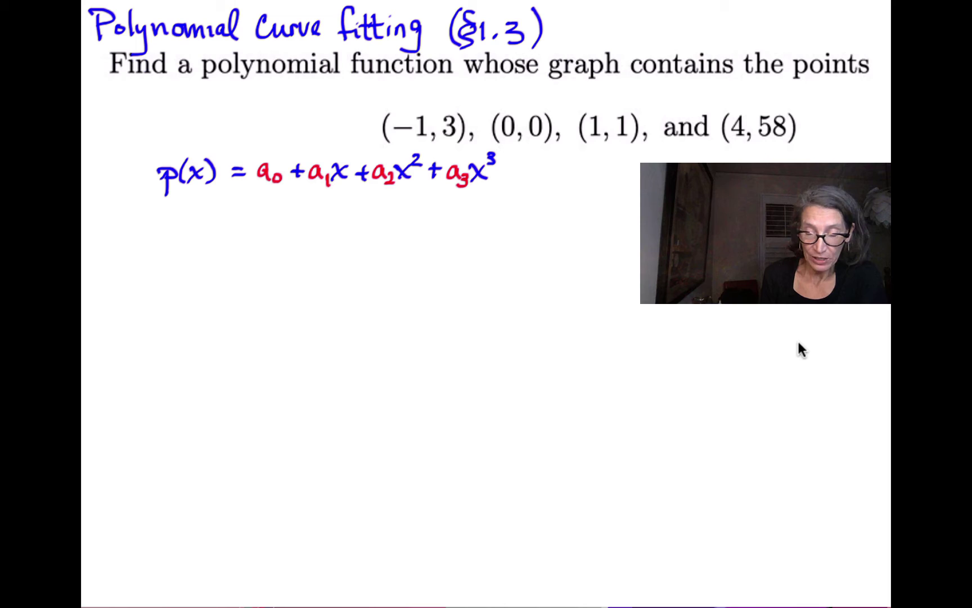
Write the row for point (-1,3): a₀ + a₁(-1) + a₂(-1)² + a₃(-1)³ = 3, with substituted values in green
{"action": "mouse_move", "coordinate": [118, 207]}
{"action": "left_mouse_down"}
{"action": "mouse_move", "coordinate": [112, 226]}
{"action": "mouse_move", "coordinate": [197, 229]}
{"action": "mouse_move", "coordinate": [186, 236]}
{"action": "left_mouse_up"}
{"action": "left_click", "coordinate": [210, 220]}
{"action": "left_click", "coordinate": [211, 228]}
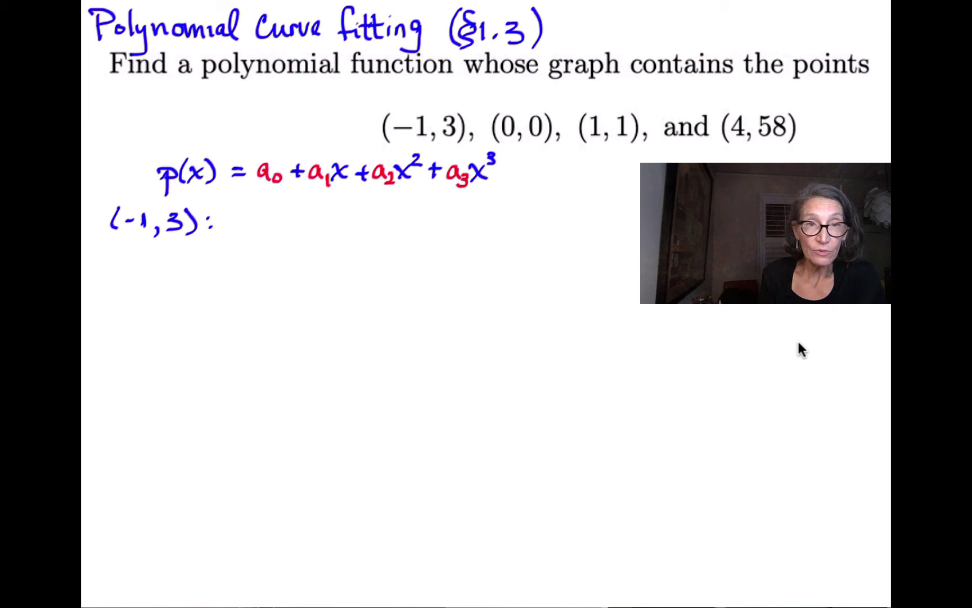
{"action": "mouse_move", "coordinate": [273, 214]}
{"action": "left_mouse_down"}
{"action": "mouse_move", "coordinate": [295, 229]}
{"action": "mouse_move", "coordinate": [426, 226]}
{"action": "mouse_move", "coordinate": [471, 204]}
{"action": "mouse_move", "coordinate": [551, 232]}
{"action": "mouse_move", "coordinate": [557, 212]}
{"action": "left_mouse_up"}
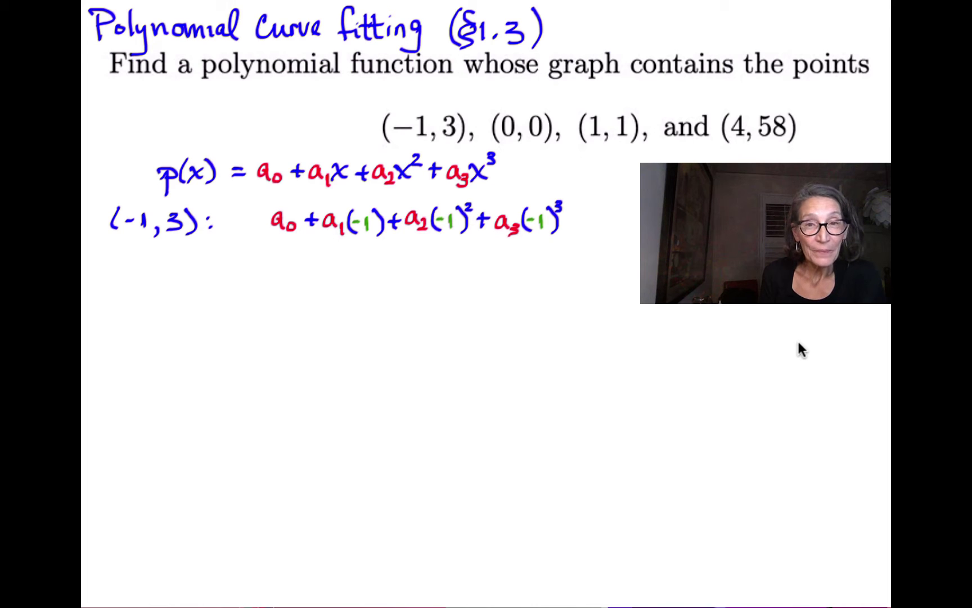
{"action": "left_click_drag", "start_coordinate": [575, 217], "coordinate": [591, 215]}
{"action": "left_click_drag", "start_coordinate": [578, 224], "coordinate": [623, 228]}
Write the label (0,0): beneath the (-1,3) label
{"action": "left_click_drag", "start_coordinate": [122, 258], "coordinate": [114, 286]}
{"action": "left_click_drag", "start_coordinate": [131, 265], "coordinate": [131, 264]}
{"action": "left_click_drag", "start_coordinate": [150, 276], "coordinate": [147, 288]}
{"action": "mouse_move", "coordinate": [169, 266]}
{"action": "left_mouse_down"}
{"action": "mouse_move", "coordinate": [165, 282]}
{"action": "mouse_move", "coordinate": [180, 267]}
{"action": "mouse_move", "coordinate": [186, 290]}
{"action": "left_mouse_up"}
{"action": "left_click_drag", "start_coordinate": [207, 274], "coordinate": [207, 280]}
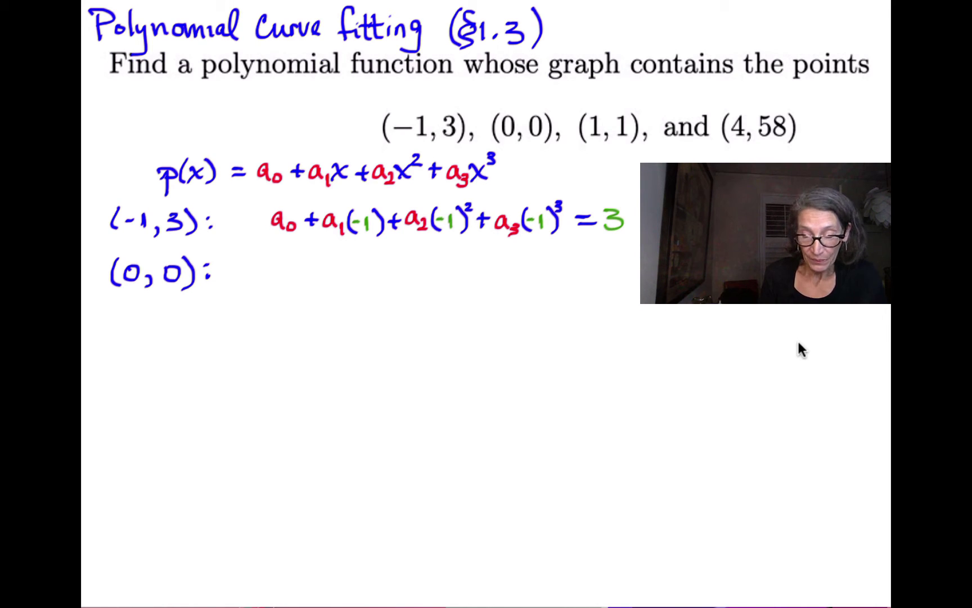
Write the equation a₀ + a₁(0) + a₂(0)² + a₃(0)³ = 0 beside the (0,0) label, with substituted values in green
{"action": "mouse_move", "coordinate": [278, 263]}
{"action": "left_mouse_down"}
{"action": "mouse_move", "coordinate": [291, 277]}
{"action": "mouse_move", "coordinate": [314, 269]}
{"action": "left_mouse_up"}
{"action": "left_click_drag", "start_coordinate": [306, 263], "coordinate": [306, 277]}
{"action": "left_click_drag", "start_coordinate": [329, 264], "coordinate": [336, 286]}
{"action": "left_click_drag", "start_coordinate": [347, 262], "coordinate": [345, 285]}
{"action": "left_click_drag", "start_coordinate": [360, 264], "coordinate": [359, 266]}
{"action": "mouse_move", "coordinate": [371, 261]}
{"action": "left_mouse_down"}
{"action": "mouse_move", "coordinate": [373, 285]}
{"action": "mouse_move", "coordinate": [395, 271]}
{"action": "mouse_move", "coordinate": [389, 280]}
{"action": "left_mouse_up"}
{"action": "left_click_drag", "start_coordinate": [410, 265], "coordinate": [411, 278]}
{"action": "left_click_drag", "start_coordinate": [440, 264], "coordinate": [467, 260]}
{"action": "left_click_drag", "start_coordinate": [475, 261], "coordinate": [484, 273]}
{"action": "mouse_move", "coordinate": [502, 264]}
{"action": "left_mouse_down"}
{"action": "mouse_move", "coordinate": [503, 280]}
{"action": "mouse_move", "coordinate": [530, 266]}
{"action": "left_mouse_up"}
{"action": "left_click_drag", "start_coordinate": [545, 259], "coordinate": [546, 283]}
{"action": "left_click_drag", "start_coordinate": [550, 253], "coordinate": [553, 265]}
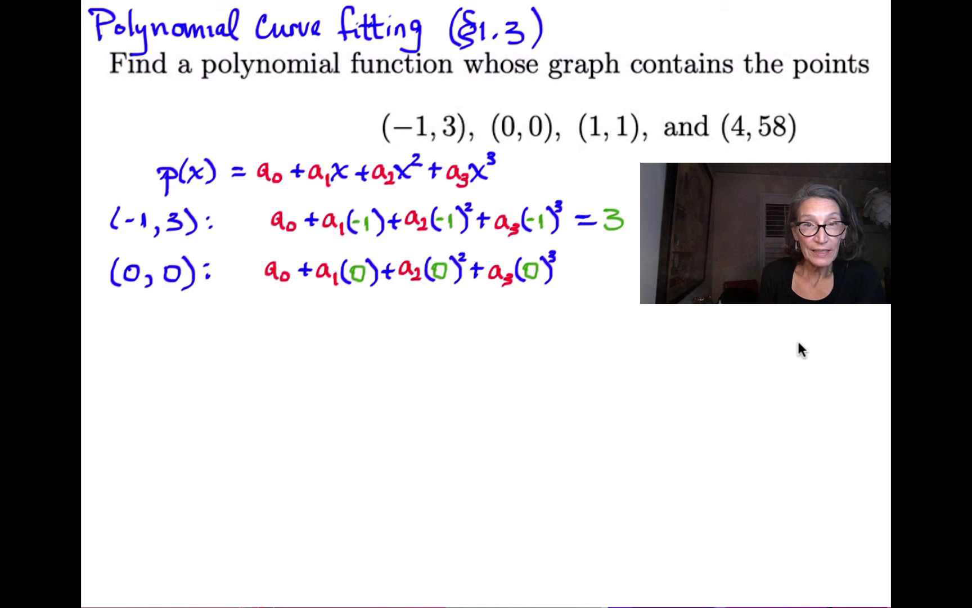
{"action": "left_click_drag", "start_coordinate": [570, 266], "coordinate": [591, 265]}
{"action": "left_click_drag", "start_coordinate": [570, 275], "coordinate": [592, 274]}
{"action": "left_click_drag", "start_coordinate": [602, 263], "coordinate": [603, 265]}
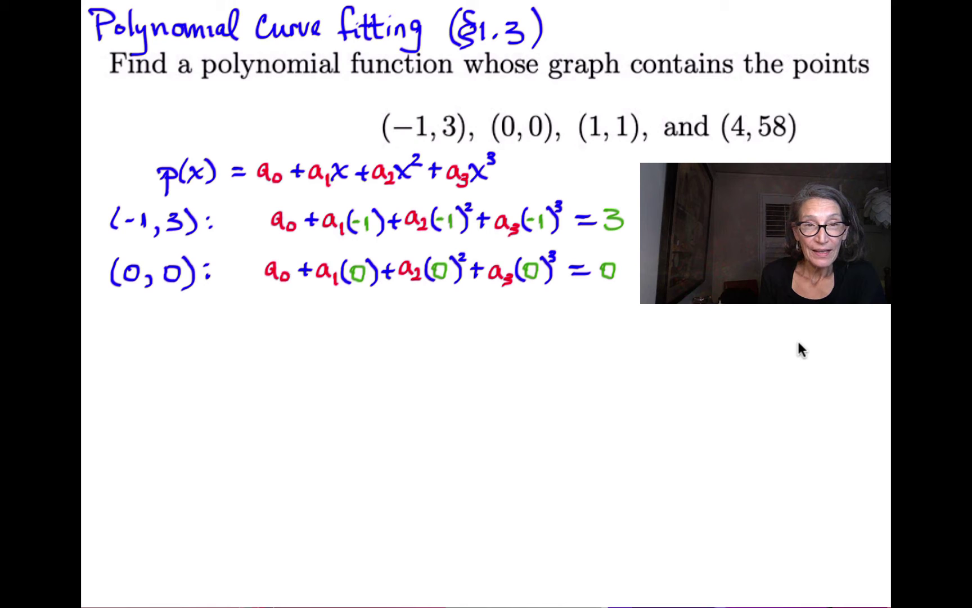
Write the label (1,1): beneath the (0,0) label
{"action": "left_click_drag", "start_coordinate": [120, 308], "coordinate": [119, 332]}
{"action": "mouse_move", "coordinate": [133, 311]}
{"action": "left_mouse_down"}
{"action": "mouse_move", "coordinate": [133, 329]}
{"action": "mouse_move", "coordinate": [147, 334]}
{"action": "left_mouse_up"}
{"action": "left_click_drag", "start_coordinate": [163, 315], "coordinate": [164, 334]}
{"action": "left_click_drag", "start_coordinate": [171, 307], "coordinate": [172, 339]}
{"action": "left_click_drag", "start_coordinate": [198, 322], "coordinate": [199, 322]}
{"action": "left_click_drag", "start_coordinate": [198, 330], "coordinate": [198, 331]}
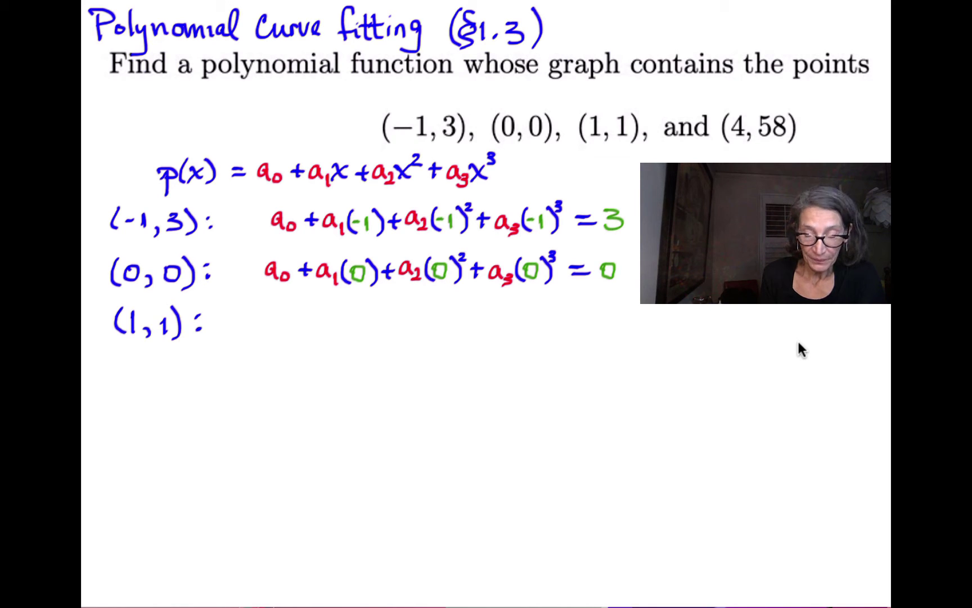
Write the equation a₀ + a₁(1) + a₂(1)² + a₃(1)³ = 1 beside the (1,1) label, with substituted values in green
{"action": "mouse_move", "coordinate": [272, 317]}
{"action": "left_mouse_down"}
{"action": "mouse_move", "coordinate": [271, 334]}
{"action": "mouse_move", "coordinate": [333, 338]}
{"action": "left_mouse_up"}
{"action": "mouse_move", "coordinate": [365, 315]}
{"action": "left_mouse_down"}
{"action": "mouse_move", "coordinate": [371, 338]}
{"action": "mouse_move", "coordinate": [384, 333]}
{"action": "left_mouse_up"}
{"action": "left_click_drag", "start_coordinate": [402, 322], "coordinate": [416, 333]}
{"action": "left_click_drag", "start_coordinate": [430, 312], "coordinate": [425, 335]}
{"action": "mouse_move", "coordinate": [437, 315]}
{"action": "left_mouse_down"}
{"action": "mouse_move", "coordinate": [437, 334]}
{"action": "mouse_move", "coordinate": [458, 322]}
{"action": "mouse_move", "coordinate": [454, 335]}
{"action": "left_mouse_up"}
{"action": "left_click_drag", "start_coordinate": [460, 307], "coordinate": [465, 314]}
{"action": "left_click_drag", "start_coordinate": [468, 322], "coordinate": [479, 322]}
{"action": "left_click_drag", "start_coordinate": [474, 316], "coordinate": [474, 329]}
{"action": "left_click_drag", "start_coordinate": [493, 318], "coordinate": [506, 332]}
{"action": "left_click_drag", "start_coordinate": [508, 329], "coordinate": [511, 338]}
{"action": "left_click_drag", "start_coordinate": [528, 313], "coordinate": [523, 336]}
{"action": "left_click_drag", "start_coordinate": [538, 318], "coordinate": [545, 336]}
{"action": "mouse_move", "coordinate": [544, 304]}
{"action": "left_mouse_down"}
{"action": "mouse_move", "coordinate": [549, 317]}
{"action": "mouse_move", "coordinate": [582, 318]}
{"action": "left_mouse_up"}
{"action": "left_click_drag", "start_coordinate": [567, 327], "coordinate": [600, 329]}
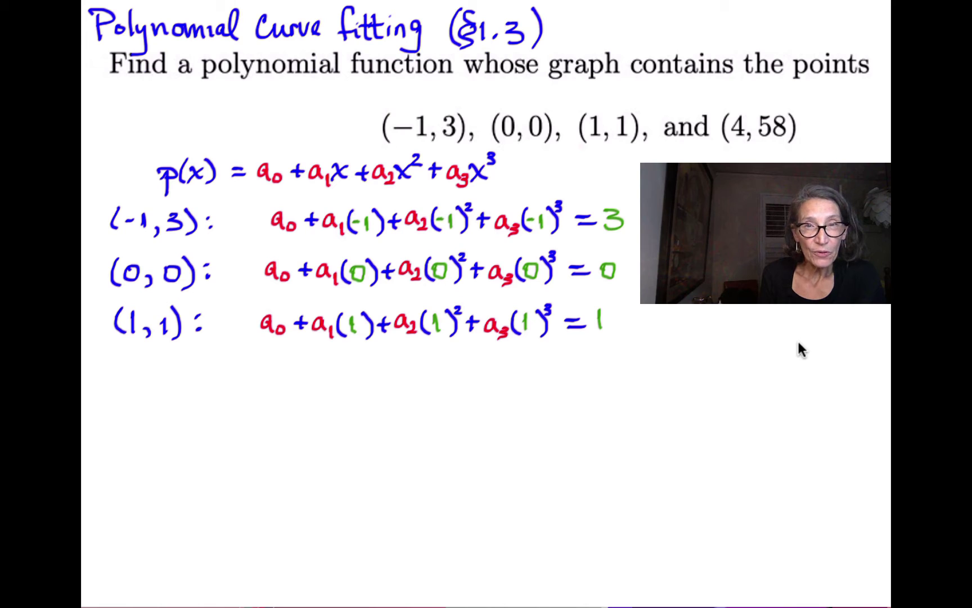
Write the label (4,58): in a new row and begin its equation with a₀ + a₁(4) + a₂(4
{"action": "mouse_move", "coordinate": [118, 361]}
{"action": "left_mouse_down"}
{"action": "mouse_move", "coordinate": [119, 389]}
{"action": "mouse_move", "coordinate": [135, 388]}
{"action": "left_mouse_up"}
{"action": "mouse_move", "coordinate": [148, 366]}
{"action": "left_mouse_down"}
{"action": "mouse_move", "coordinate": [182, 391]}
{"action": "mouse_move", "coordinate": [204, 386]}
{"action": "left_mouse_up"}
{"action": "mouse_move", "coordinate": [271, 363]}
{"action": "left_mouse_down"}
{"action": "mouse_move", "coordinate": [287, 382]}
{"action": "mouse_move", "coordinate": [308, 370]}
{"action": "left_mouse_up"}
{"action": "mouse_move", "coordinate": [323, 366]}
{"action": "left_mouse_down"}
{"action": "mouse_move", "coordinate": [315, 378]}
{"action": "mouse_move", "coordinate": [333, 386]}
{"action": "left_mouse_up"}
{"action": "mouse_move", "coordinate": [348, 361]}
{"action": "left_mouse_down"}
{"action": "mouse_move", "coordinate": [344, 388]}
{"action": "mouse_move", "coordinate": [351, 377]}
{"action": "mouse_move", "coordinate": [374, 388]}
{"action": "left_mouse_up"}
{"action": "mouse_move", "coordinate": [378, 372]}
{"action": "left_mouse_down"}
{"action": "mouse_move", "coordinate": [392, 372]}
{"action": "mouse_move", "coordinate": [387, 383]}
{"action": "left_mouse_up"}
{"action": "left_click_drag", "start_coordinate": [410, 366], "coordinate": [421, 384]}
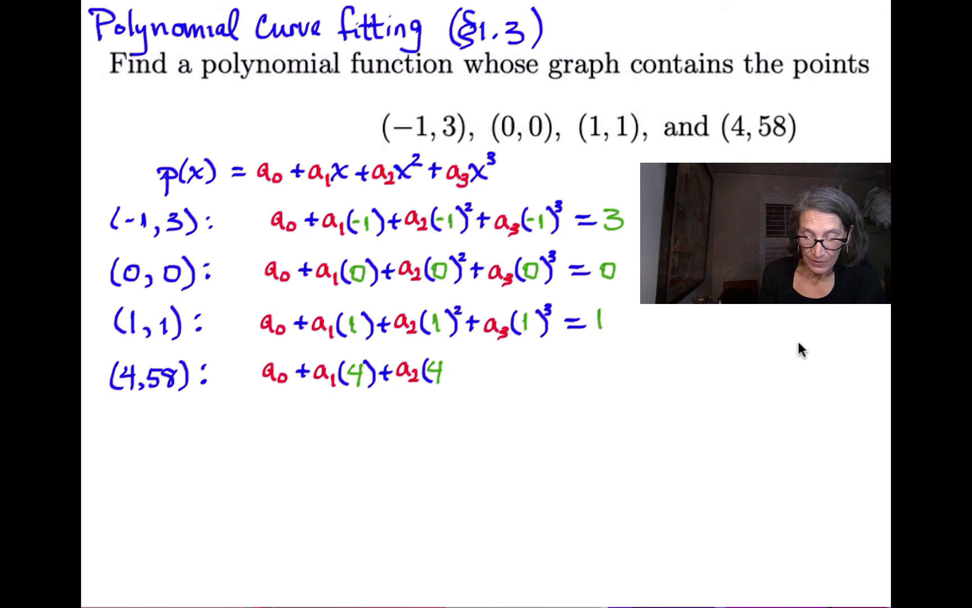
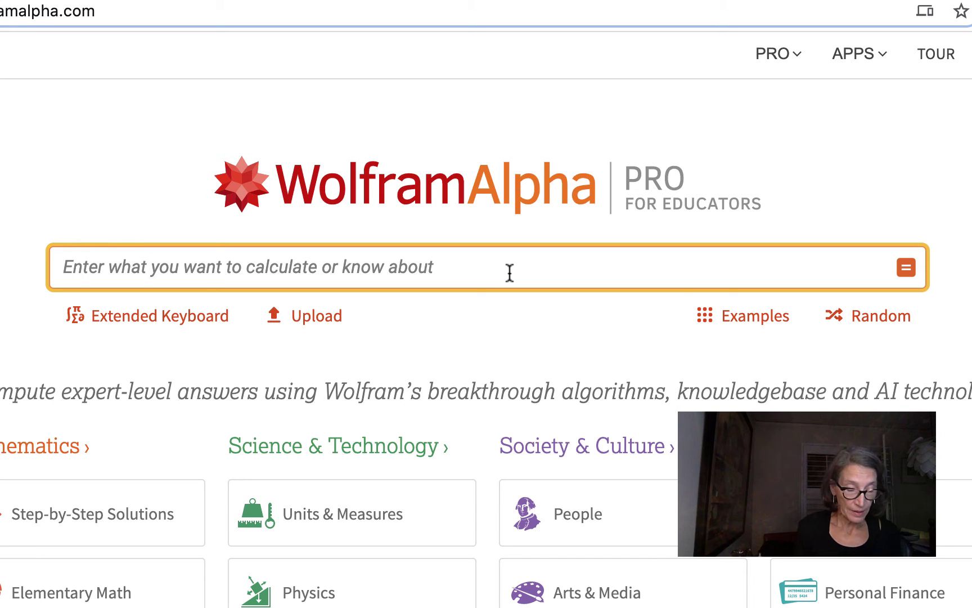
In WolframAlpha, start an rref query with a pair of curly braces and place the cursor between them
{"action": "type", "text": "rref"}
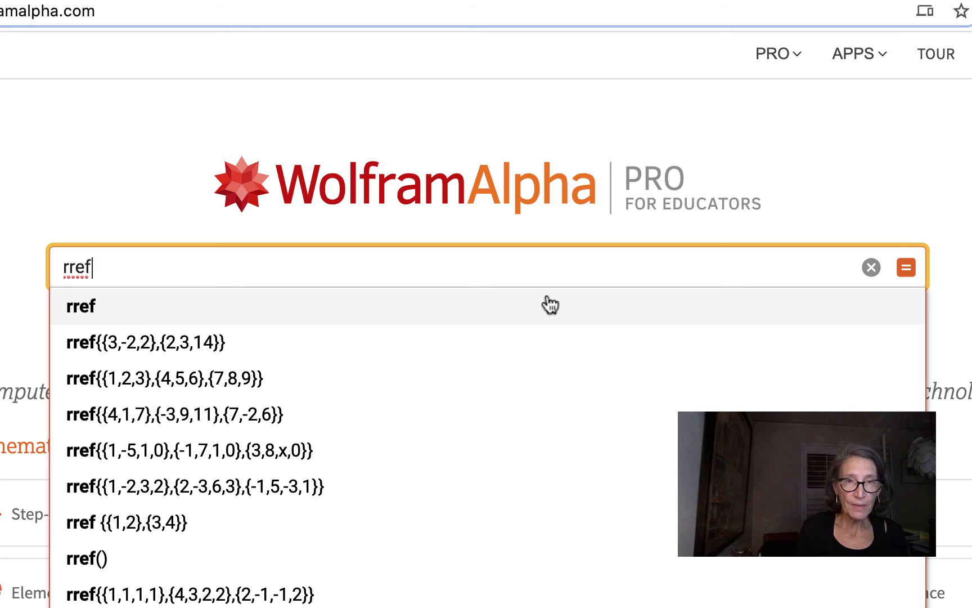
{"action": "type", "text": "{"}
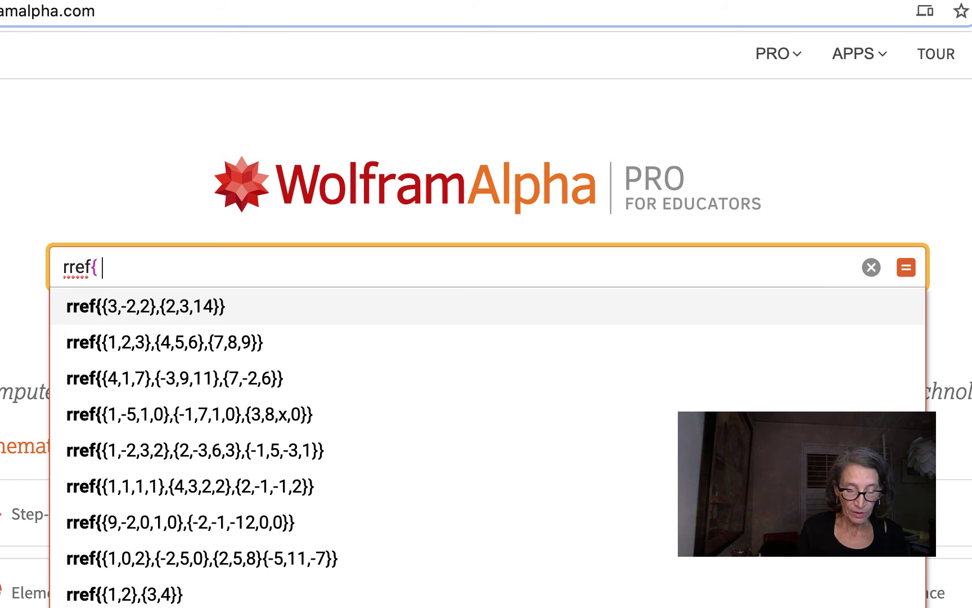
{"action": "type", "text": "}"}
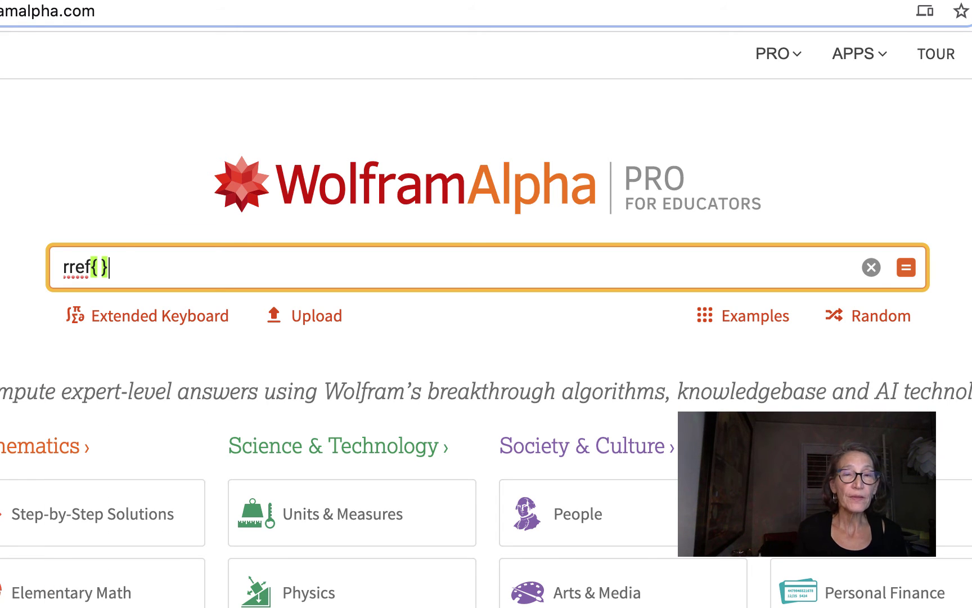
{"action": "left_click", "coordinate": [100, 268]}
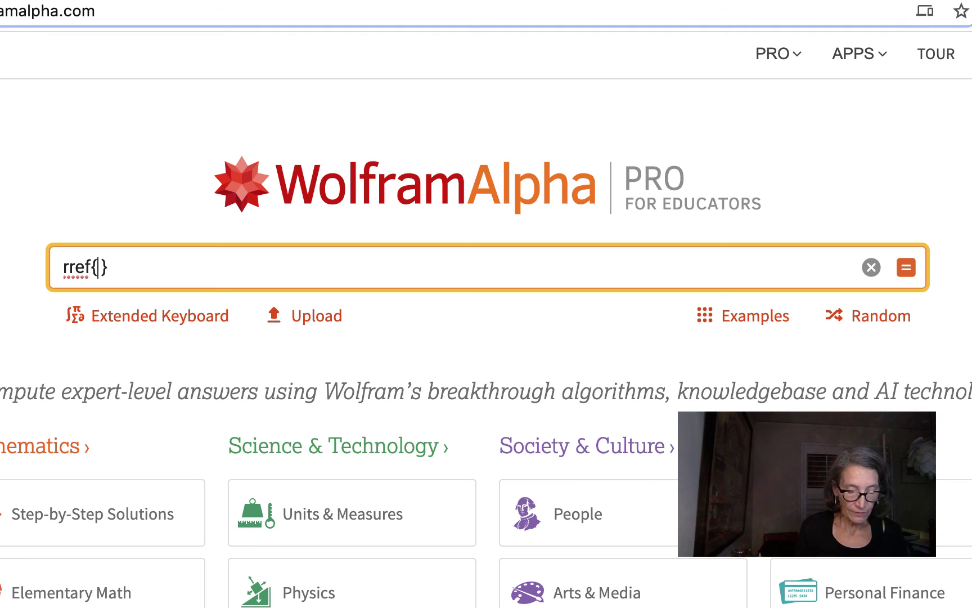
Enter the first matrix row in the rref query as 1,--1,1,-1,3 and close it with a brace
{"action": "type", "text": "1,"}
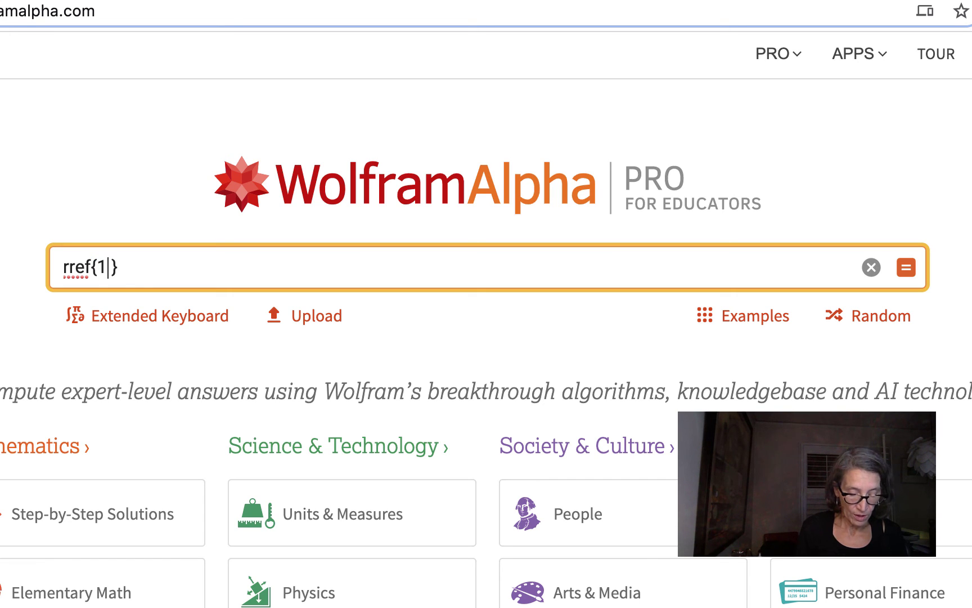
{"action": "type", "text": "--1"}
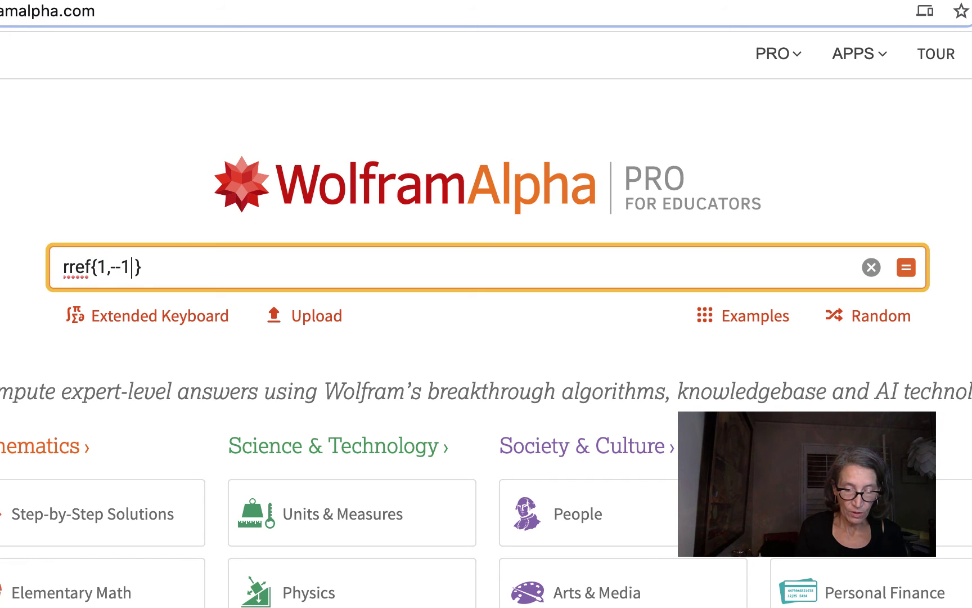
{"action": "type", "text": ",1"}
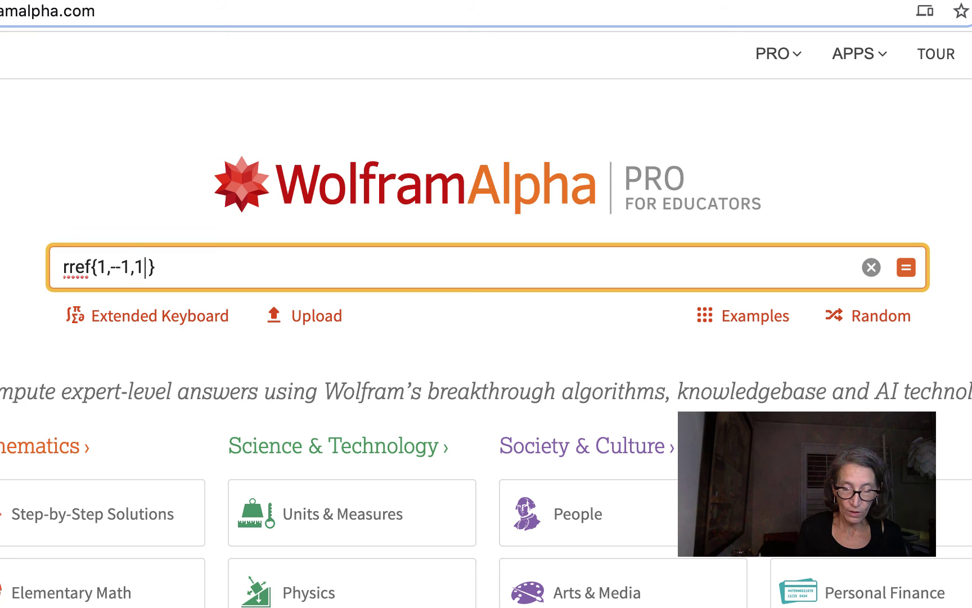
{"action": "type", "text": ",-1"}
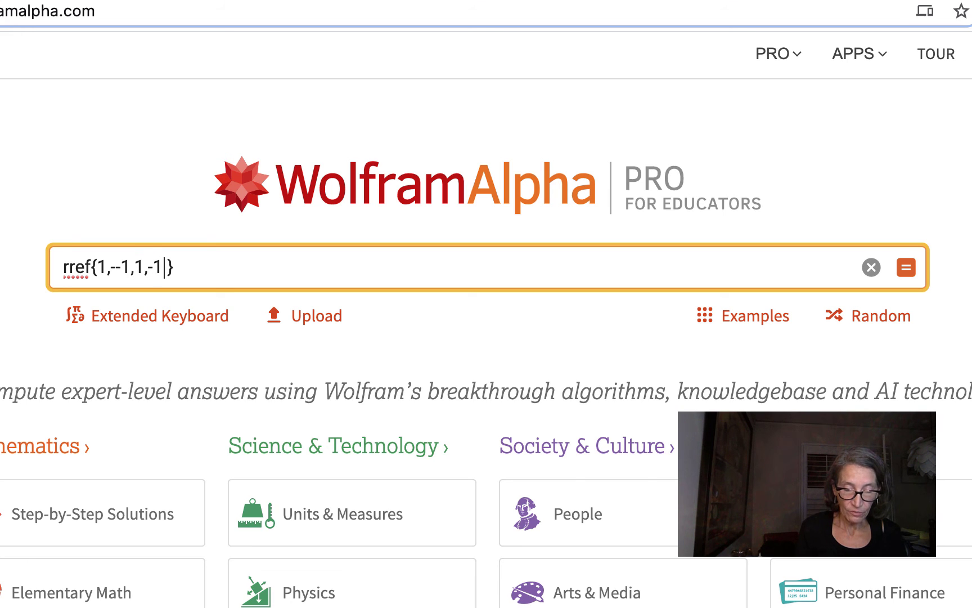
{"action": "type", "text": ",3 "}
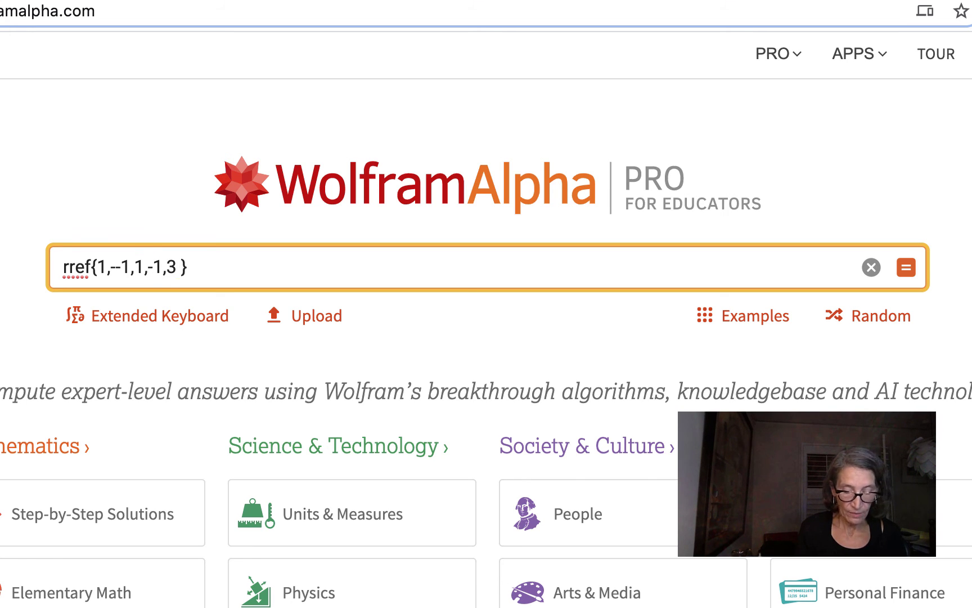
{"action": "type", "text": "}"}
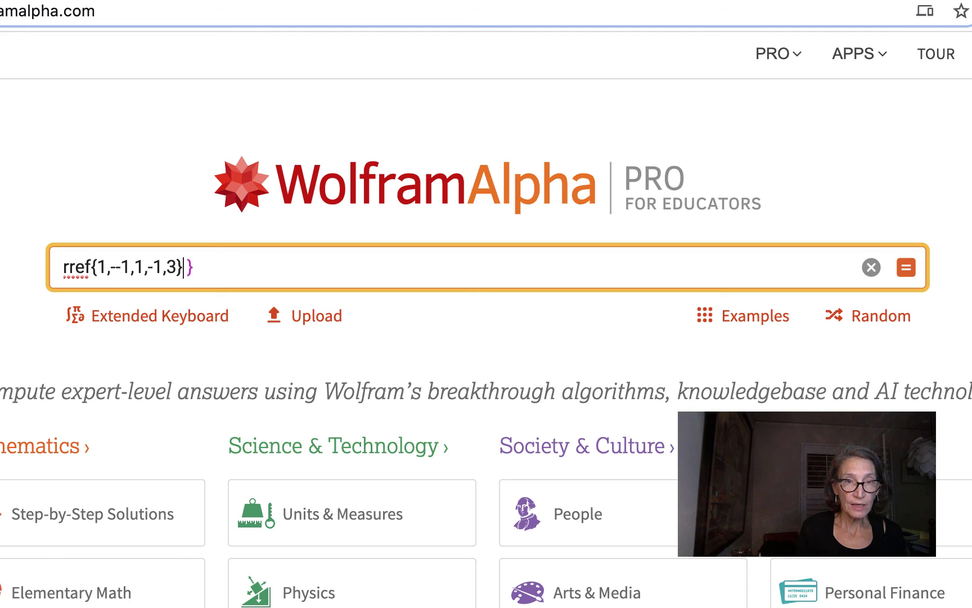
Add the second matrix row {1,0,0,0,0} to the rref query, separated by a comma
{"action": "type", "text": ","}
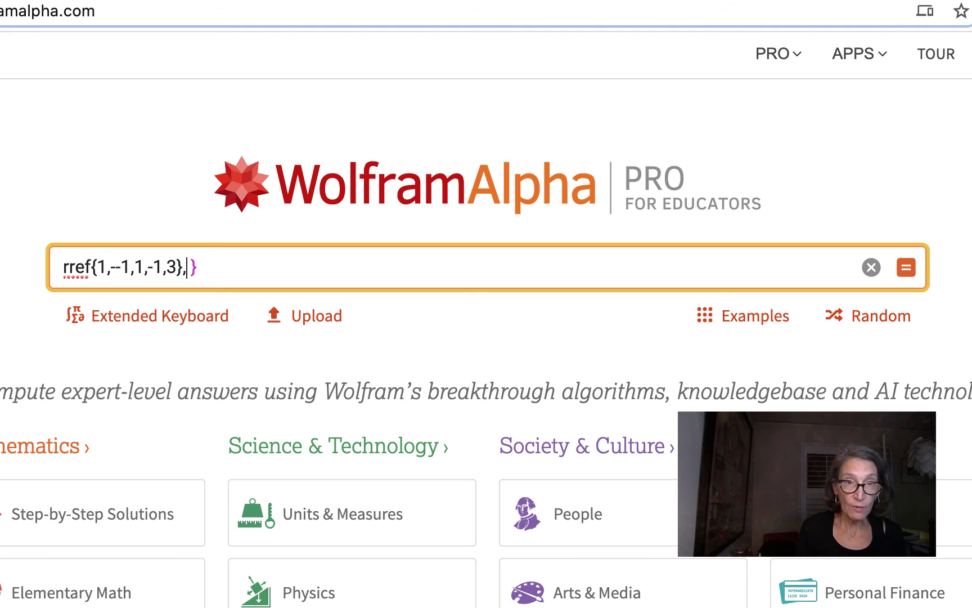
{"action": "type", "text": "{"}
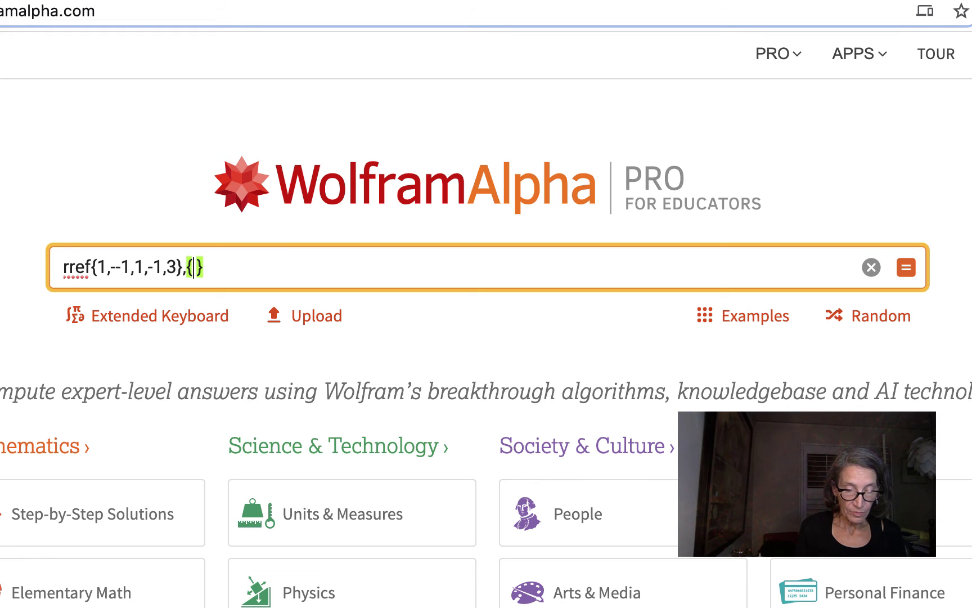
{"action": "type", "text": "1 "}
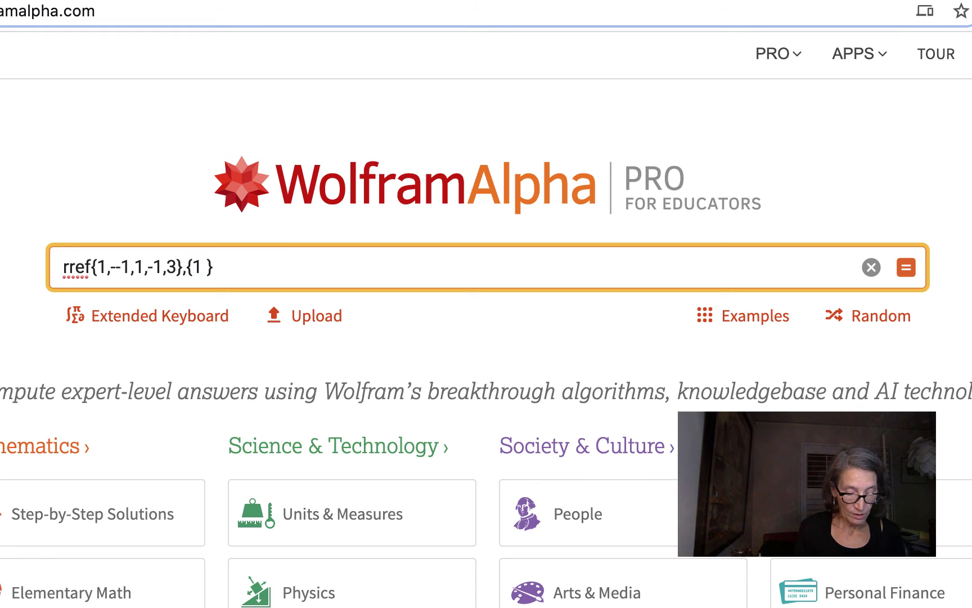
{"action": "type", "text": ",0,0"}
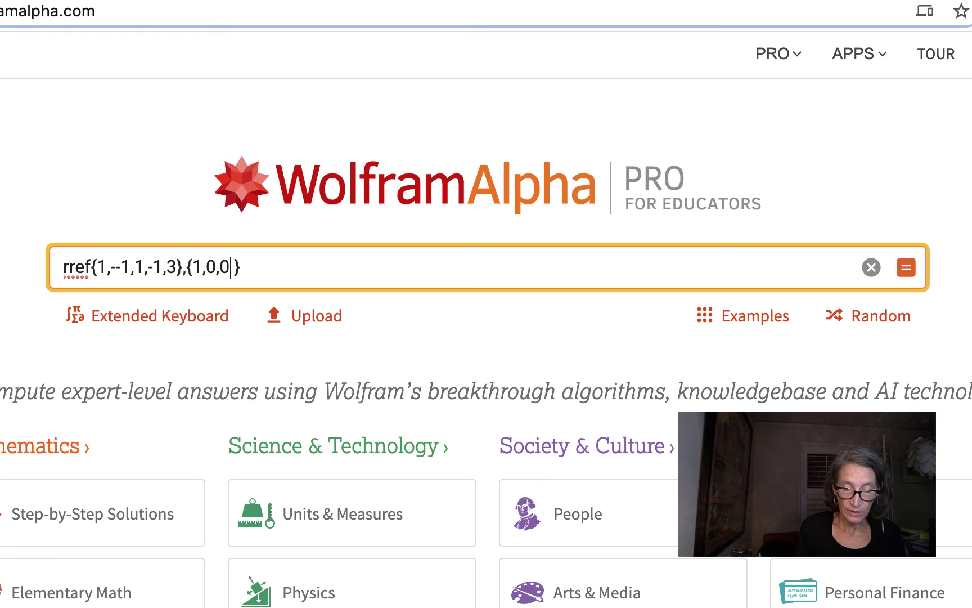
{"action": "type", "text": ",0,0}"}
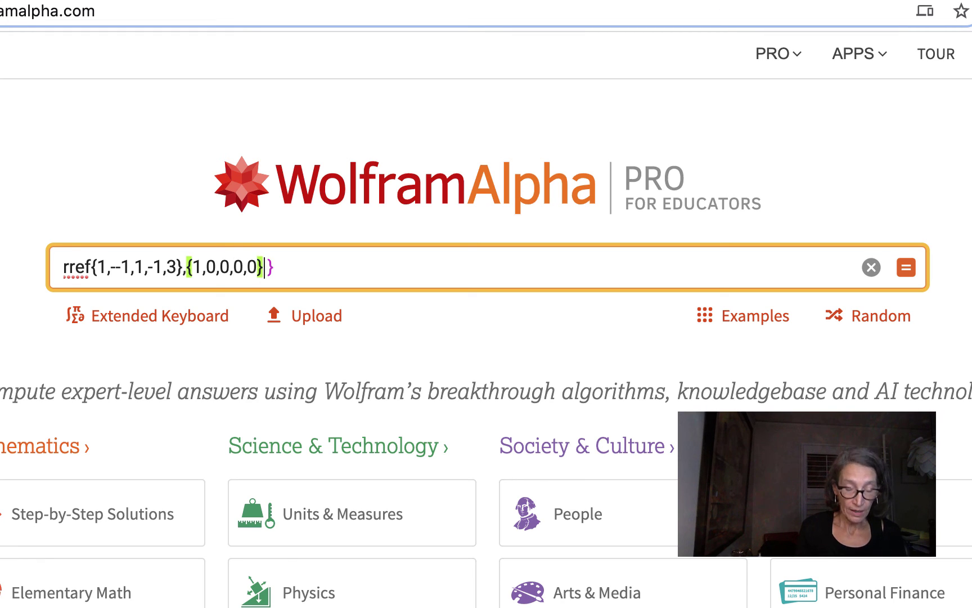
Add the third matrix row {1,1,1,1,1} to the rref query, separated by a comma
{"action": "type", "text": ", "}
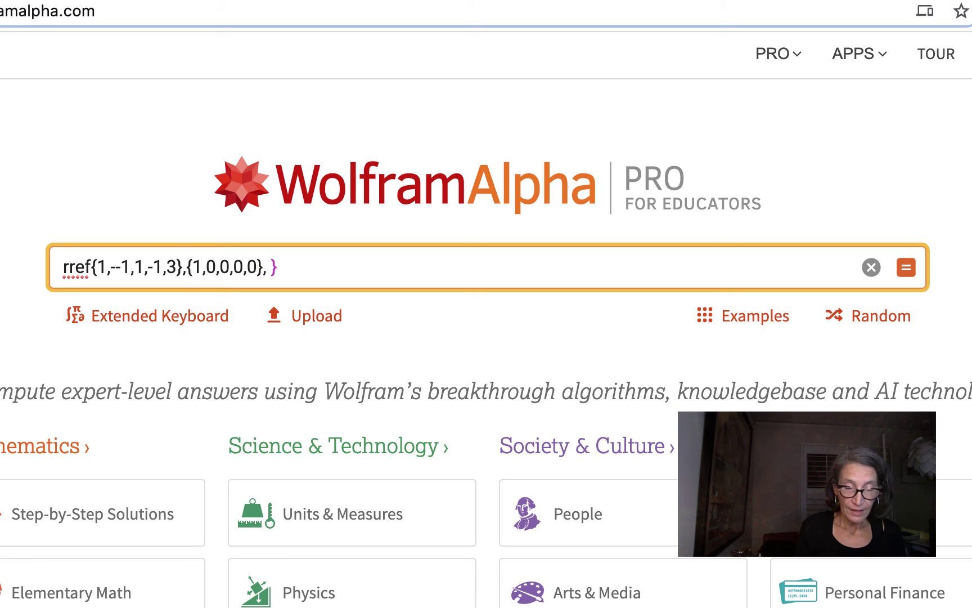
{"action": "type", "text": "{"}
{"action": "type", "text": "1,1,"}
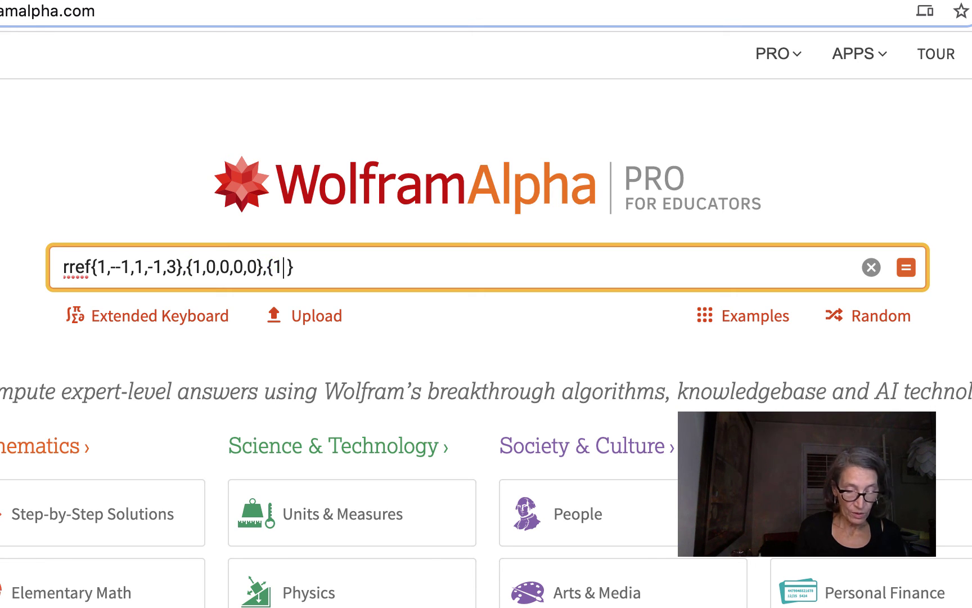
{"action": "type", "text": "1,1,"}
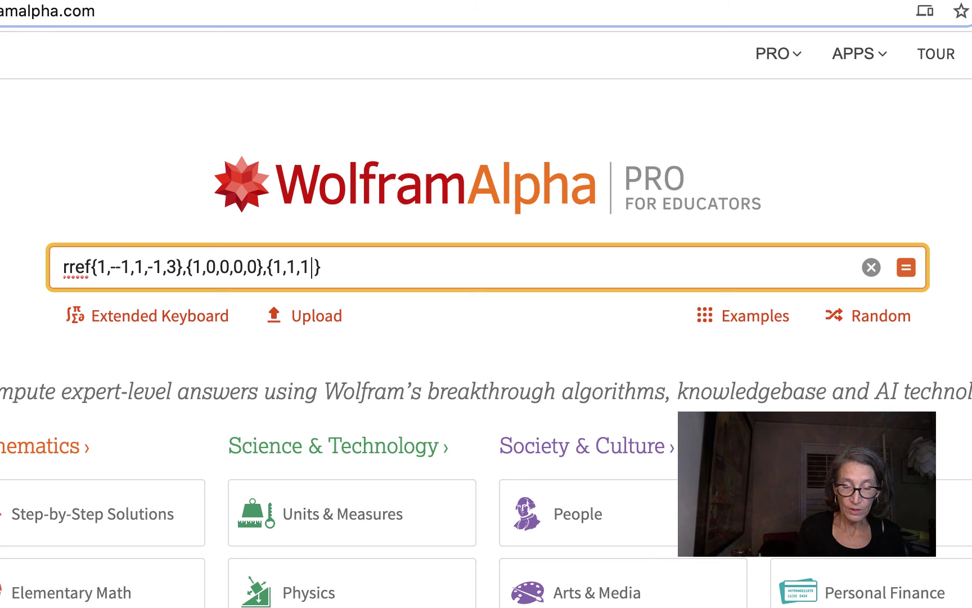
{"action": "type", "text": "1"}
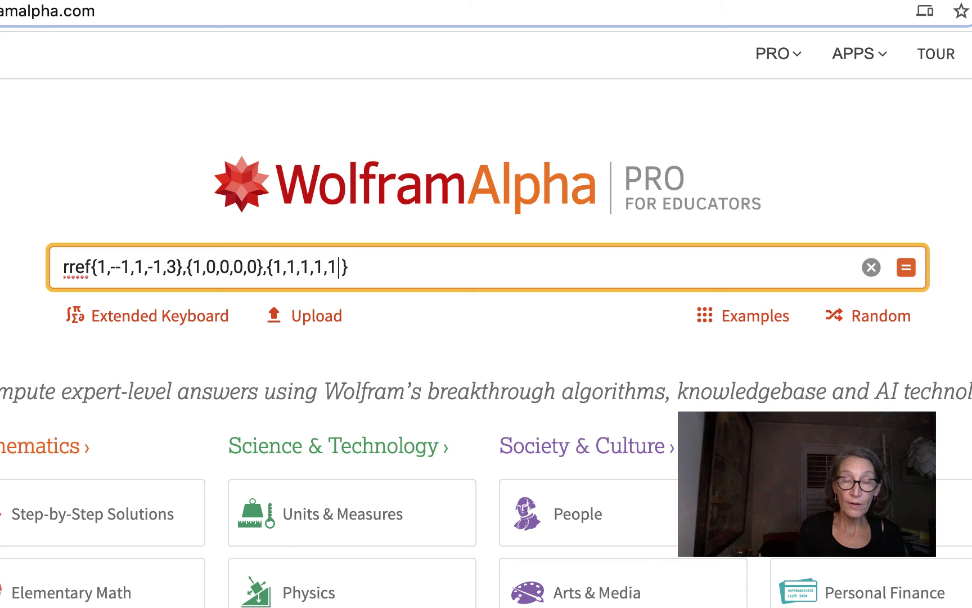
{"action": "type", "text": "}"}
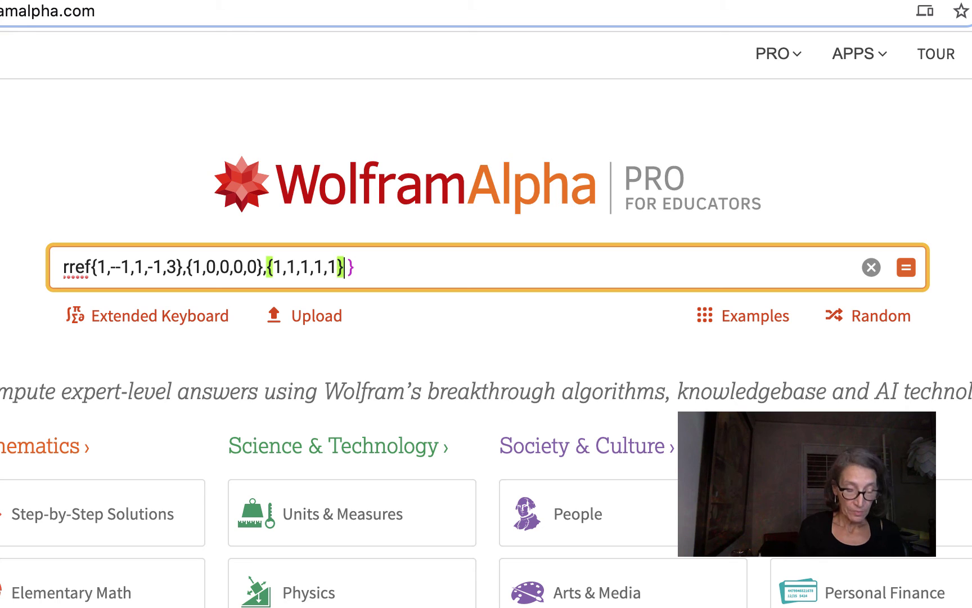
Add the fourth matrix row {1,4,16,64,58} to the rref query, separated by a comma
{"action": "type", "text": ", "}
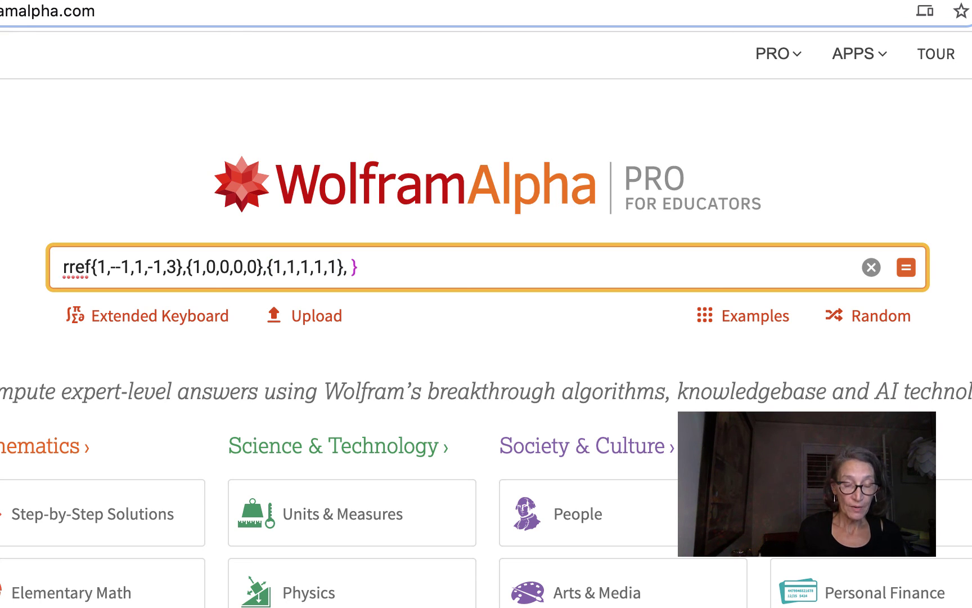
{"action": "type", "text": "{1,4"}
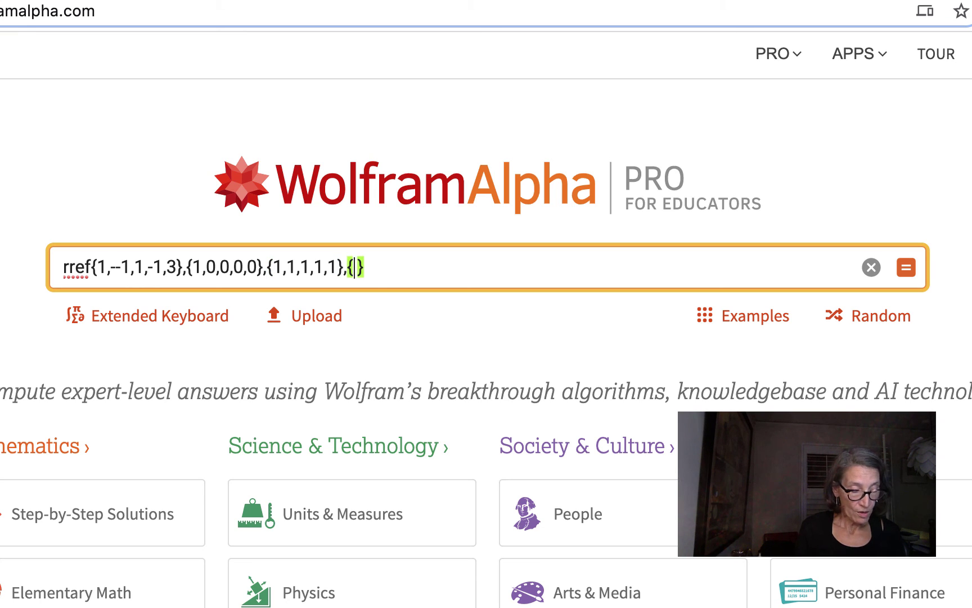
{"action": "type", "text": ","}
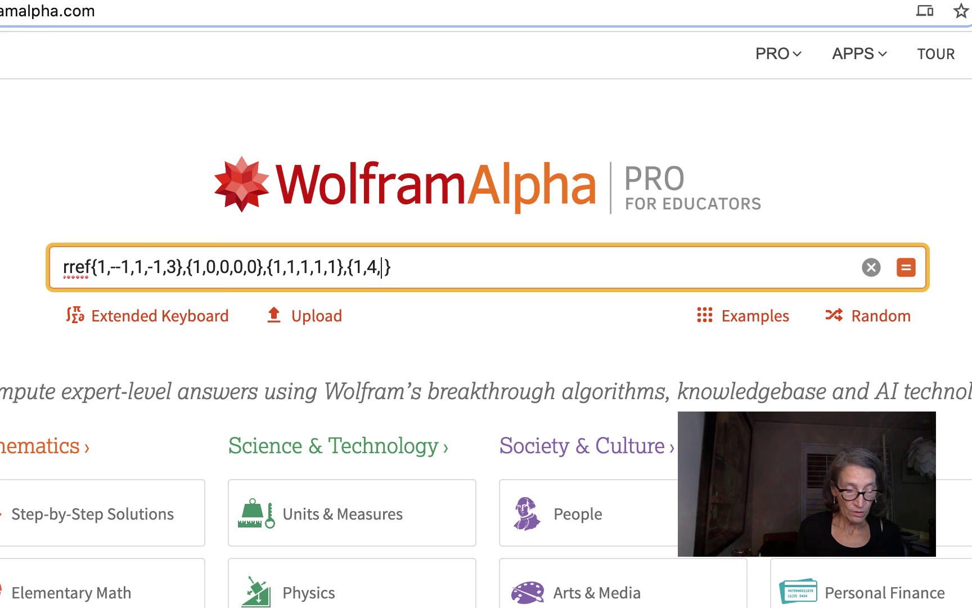
{"action": "type", "text": "16,"}
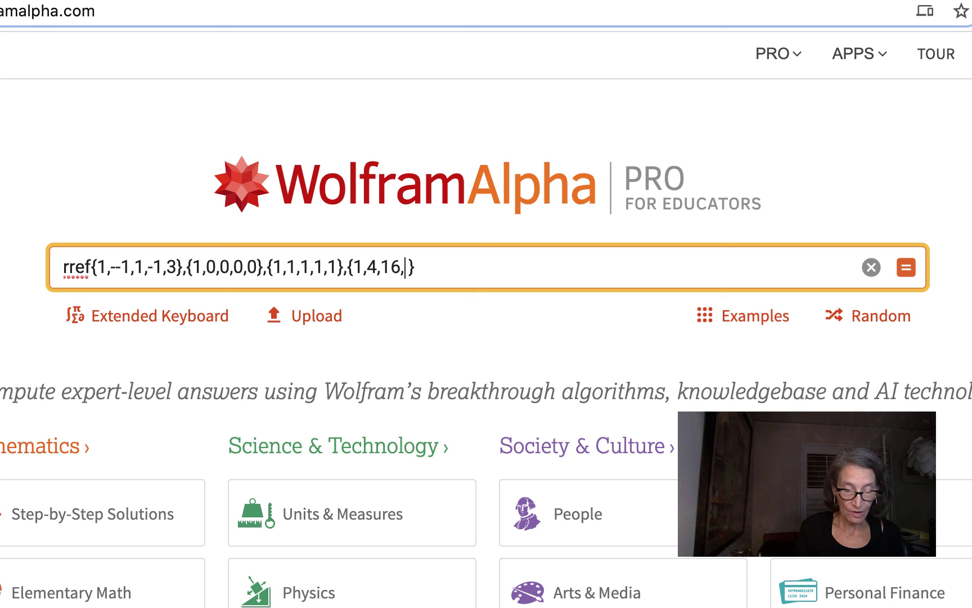
{"action": "type", "text": "64"}
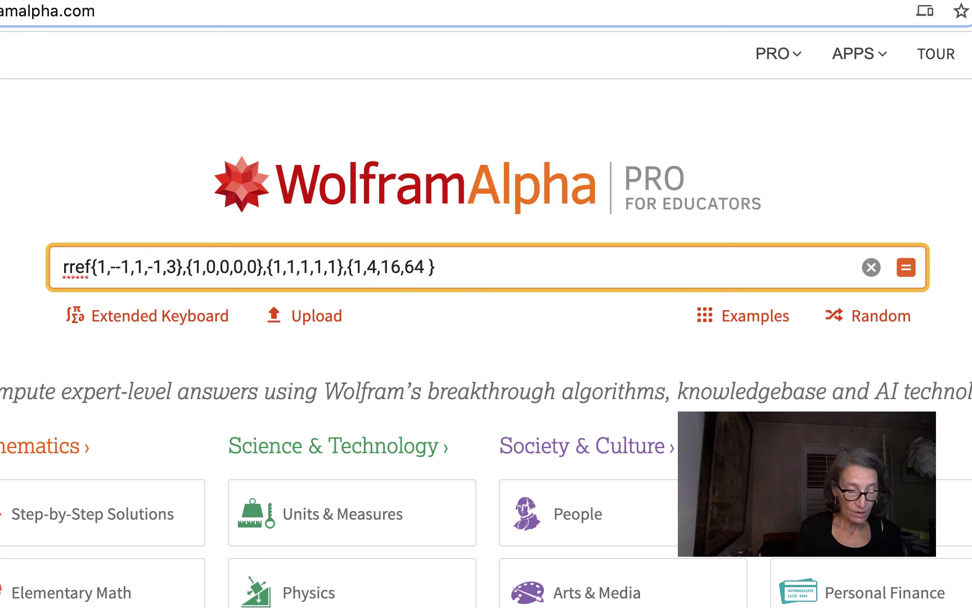
{"action": "type", "text": ",58"}
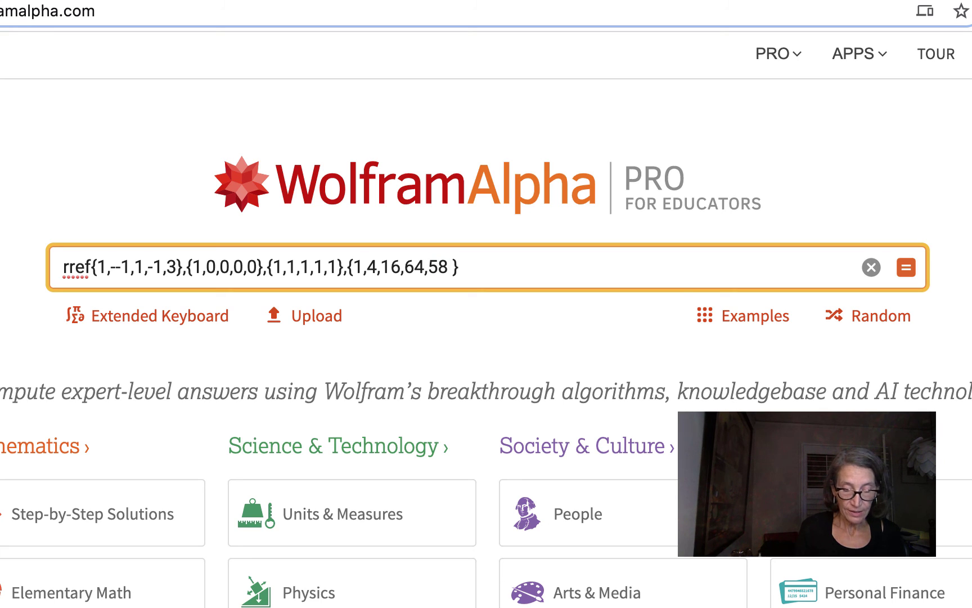
{"action": "type", "text": "}"}
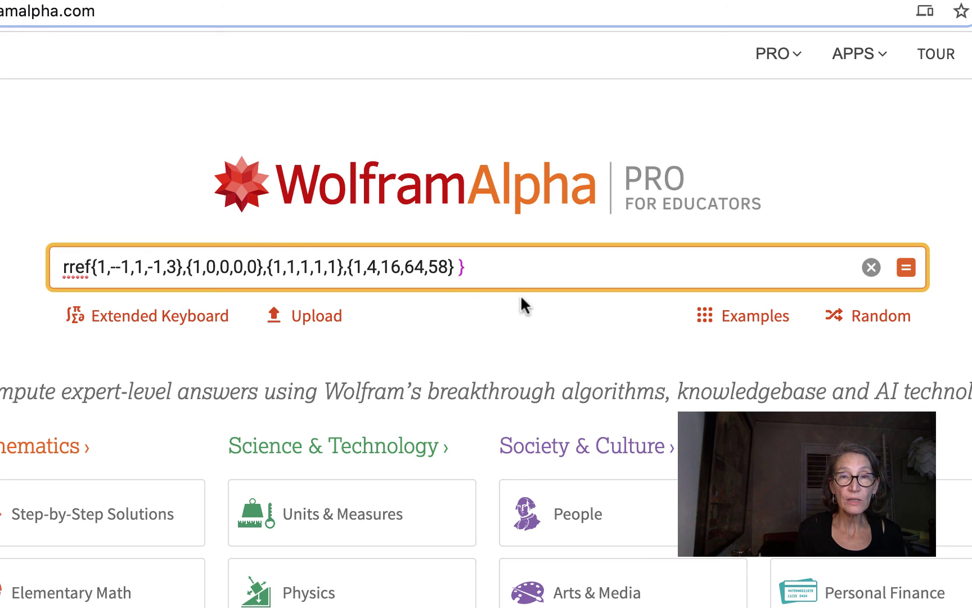
Run the rref query and check the entries of the matrix in the input interpretation
{"action": "left_click", "coordinate": [906, 268]}
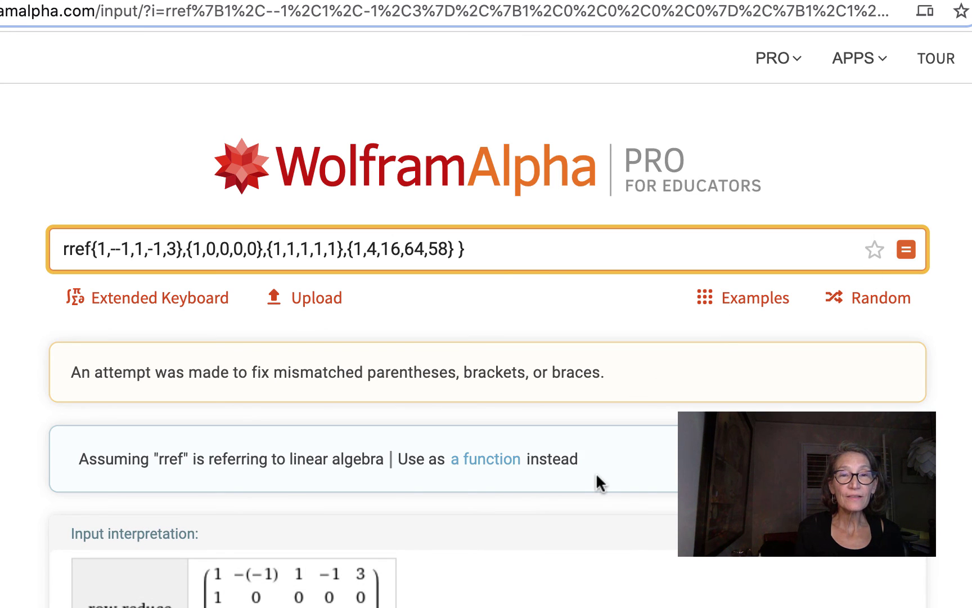
{"action": "scroll", "coordinate": [596, 474], "scroll_direction": "down", "scroll_amount": 2}
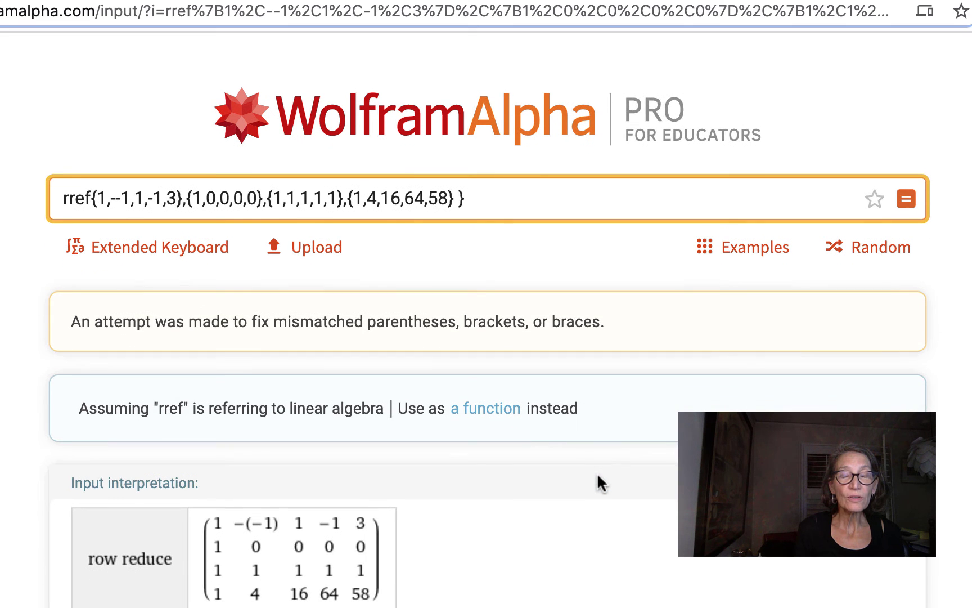
{"action": "scroll", "coordinate": [574, 462], "scroll_direction": "up", "scroll_amount": 2}
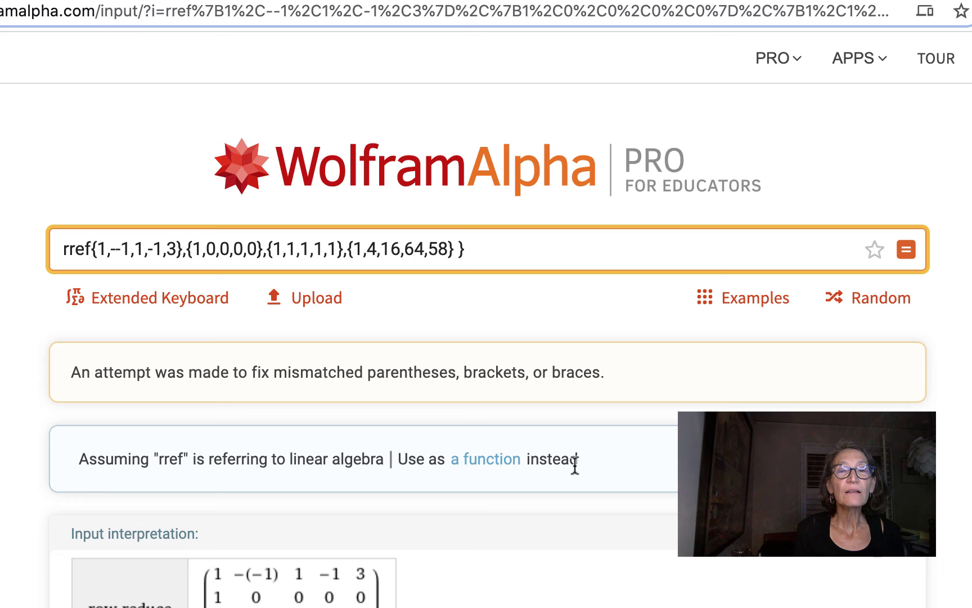
Correct the second entry of the first matrix row to -1 and rerun the row reduction to show its result
{"action": "left_click", "coordinate": [116, 248]}
{"action": "key", "text": "BackSpace"}
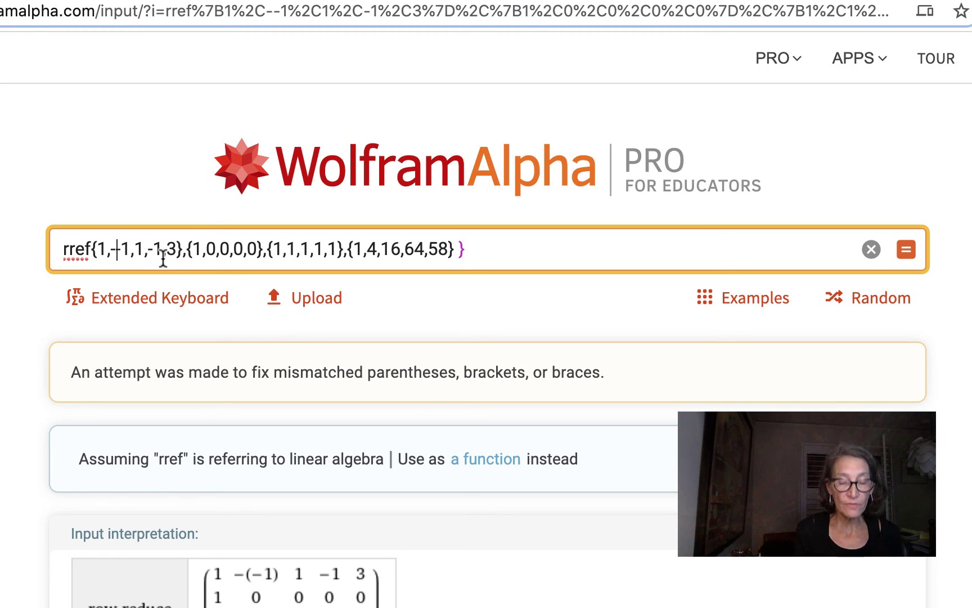
{"action": "key", "text": "BackSpace"}
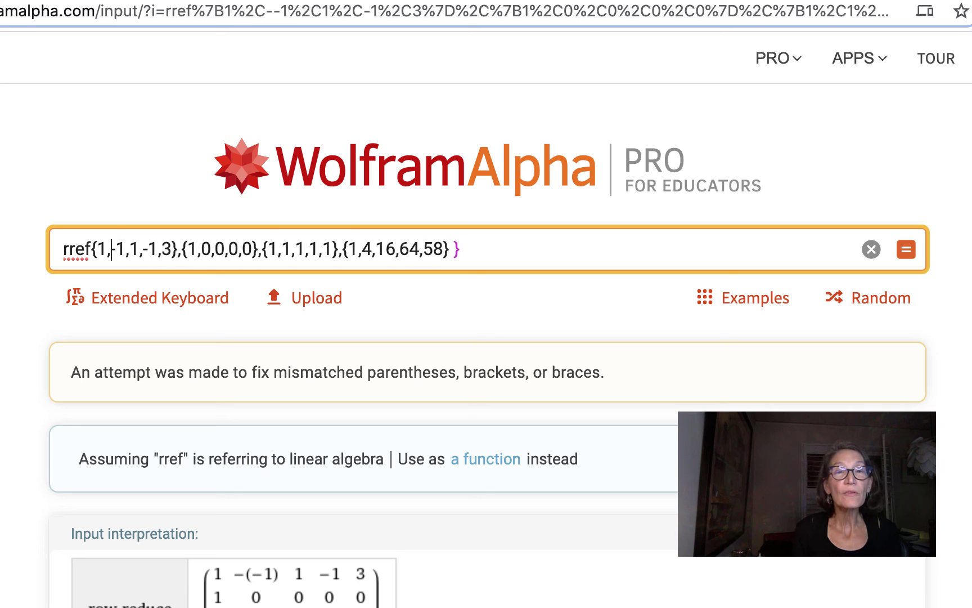
{"action": "left_click", "coordinate": [907, 254]}
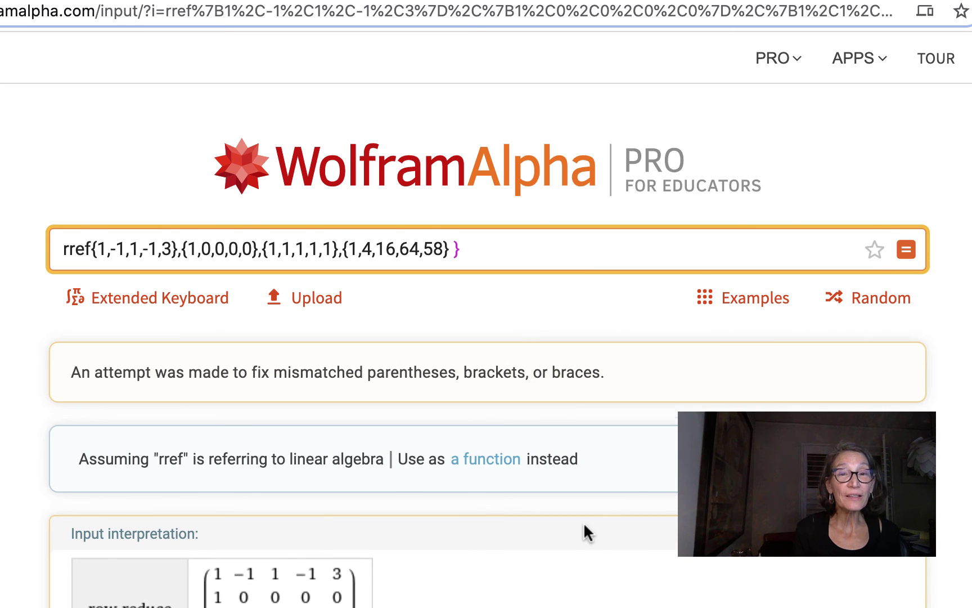
{"action": "scroll", "coordinate": [584, 522], "scroll_direction": "down", "scroll_amount": 3}
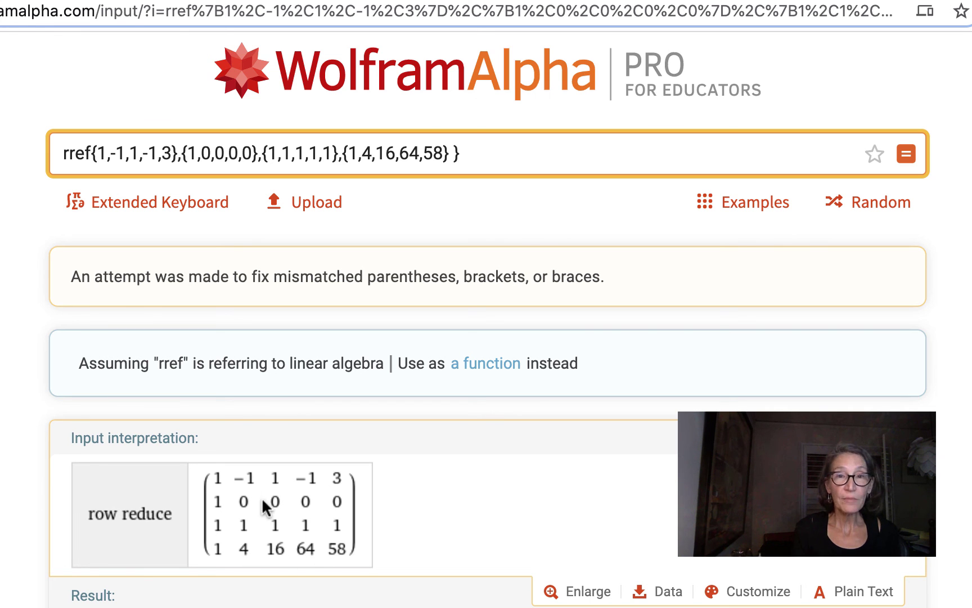
{"action": "scroll", "coordinate": [358, 543], "scroll_direction": "down", "scroll_amount": 5}
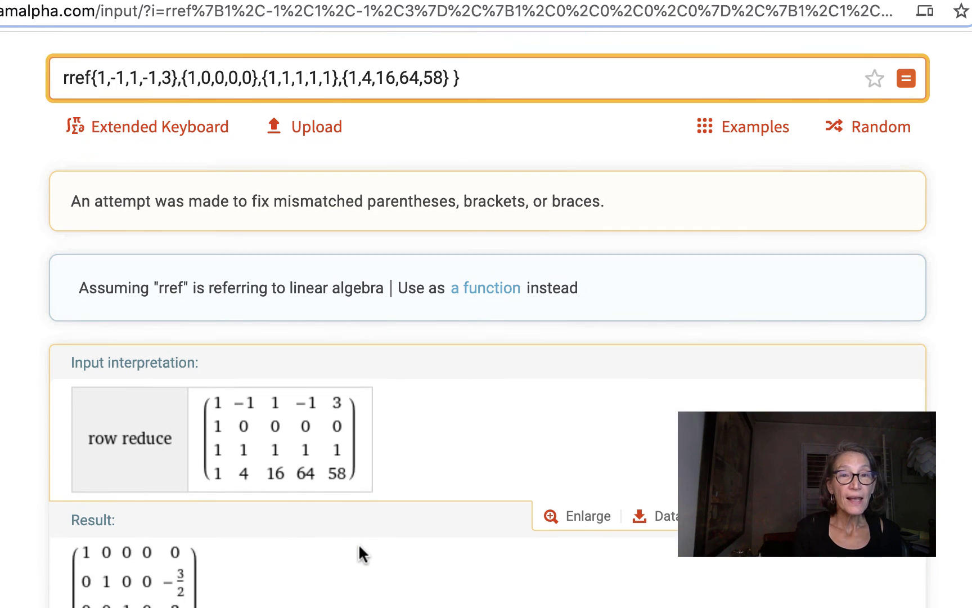